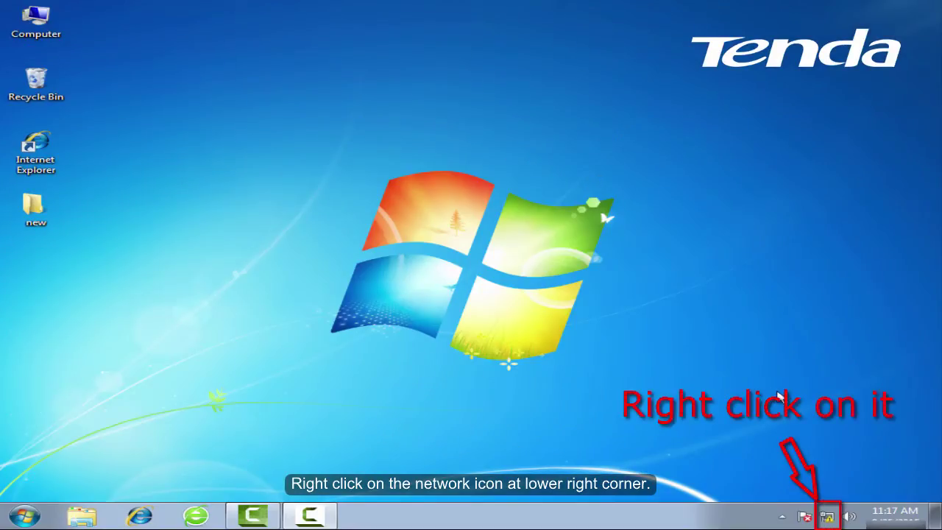
Open the Local Area Connection Properties from Network and Sharing Center's adapter settings
right_click(823, 519)
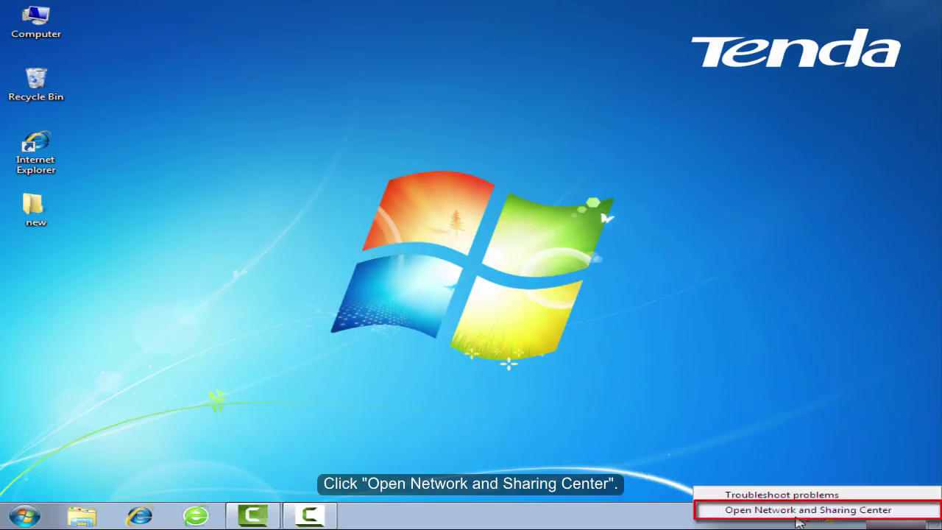
click(803, 510)
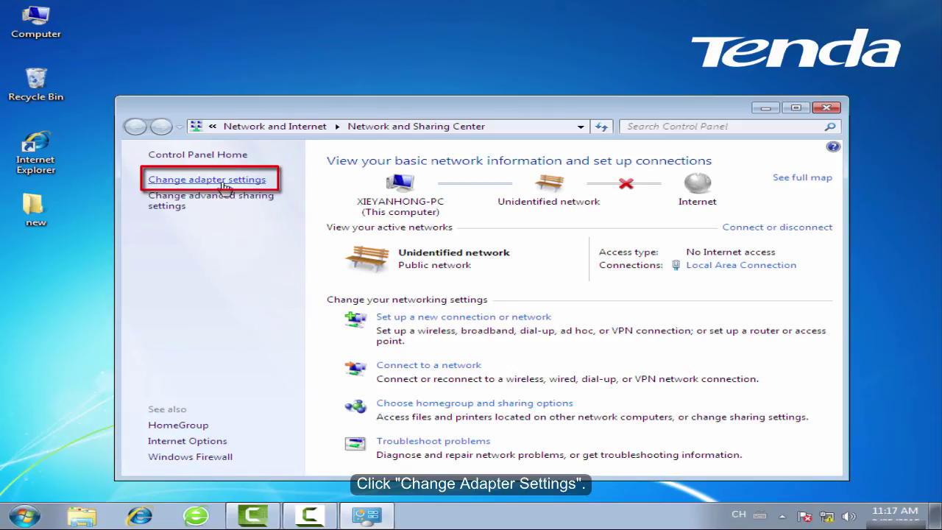
click(213, 180)
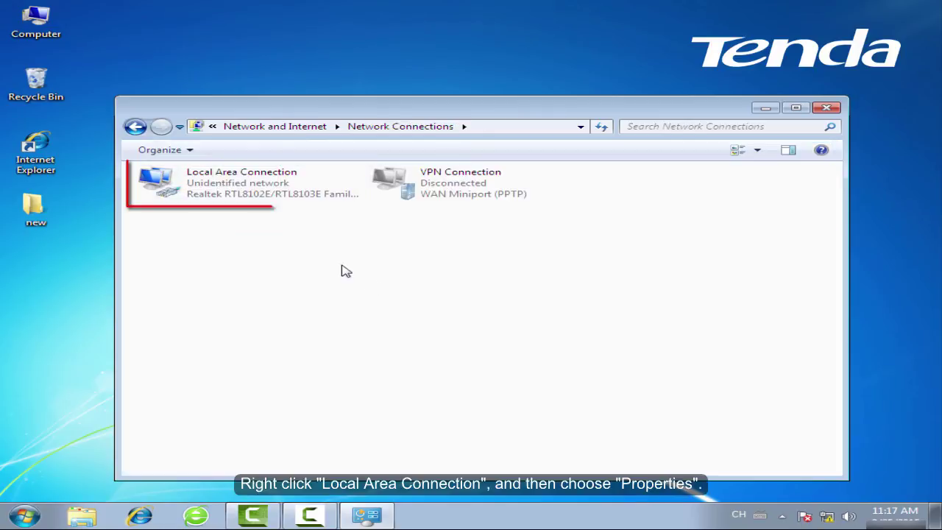
click(324, 185)
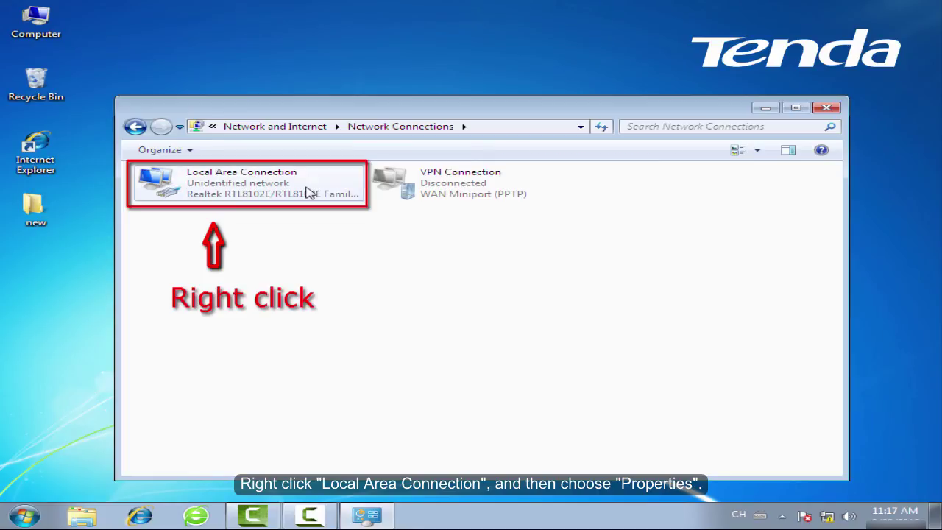
right_click(321, 185)
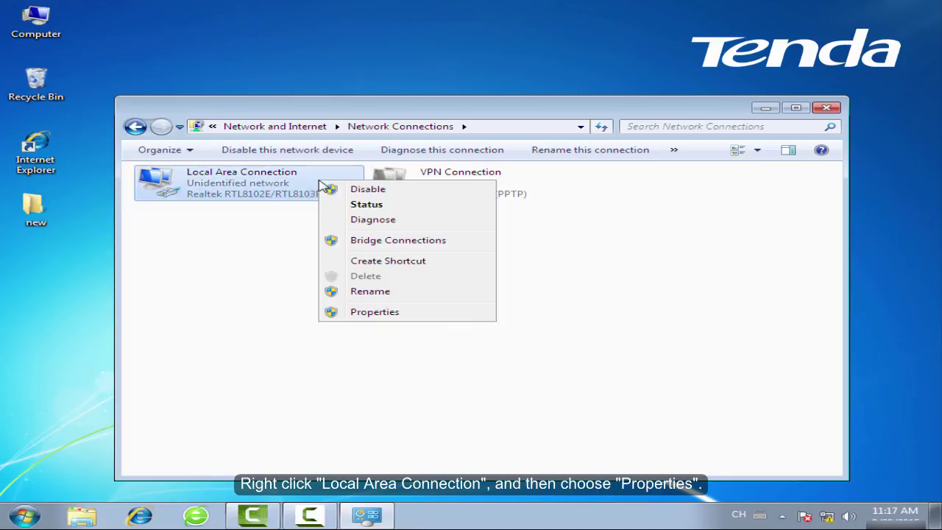
click(409, 315)
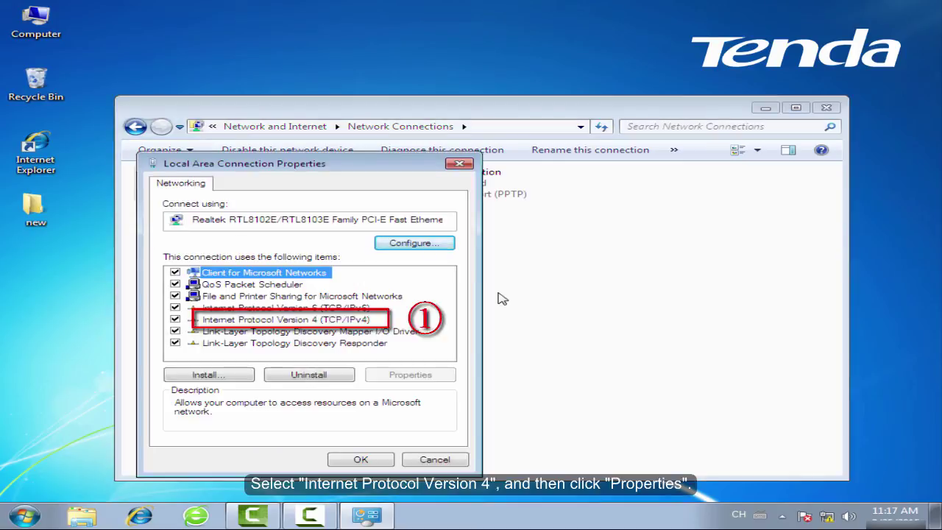
Set TCP/IPv4 to obtain IP and DNS server addresses automatically, then close both dialogs
key(Down)
key(Down)
key(Down)
key(Down)
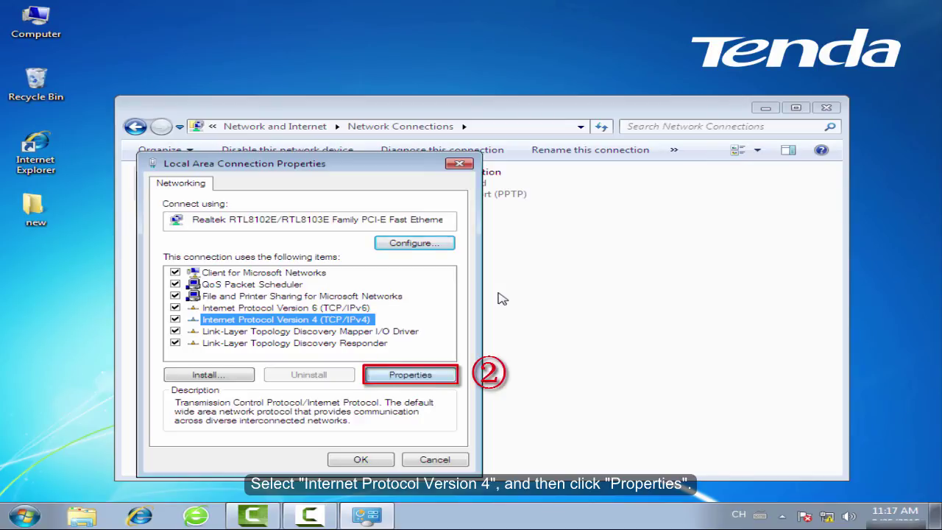
key(alt+r)
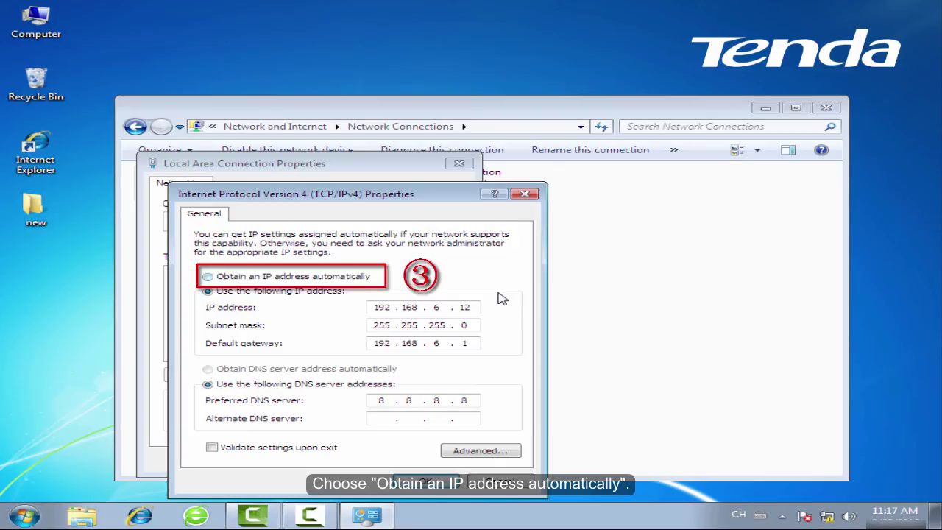
key(alt+o)
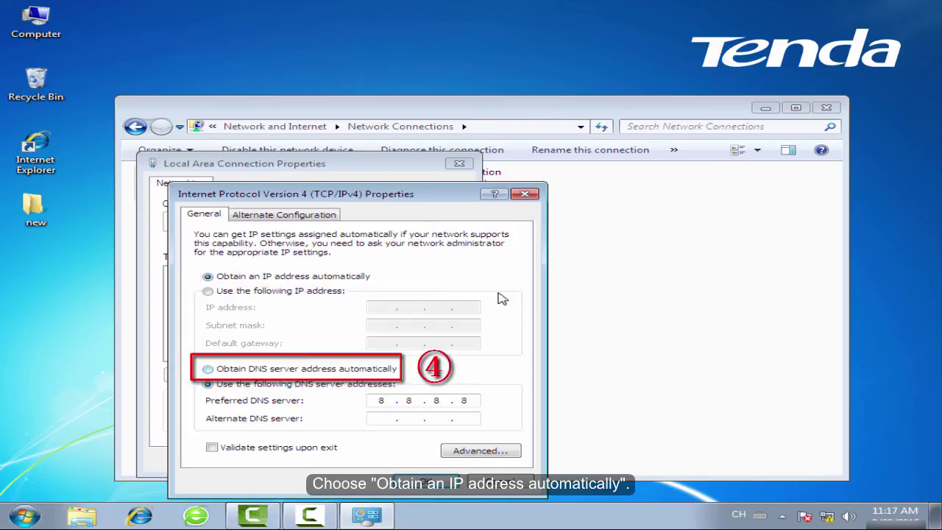
key(alt+b)
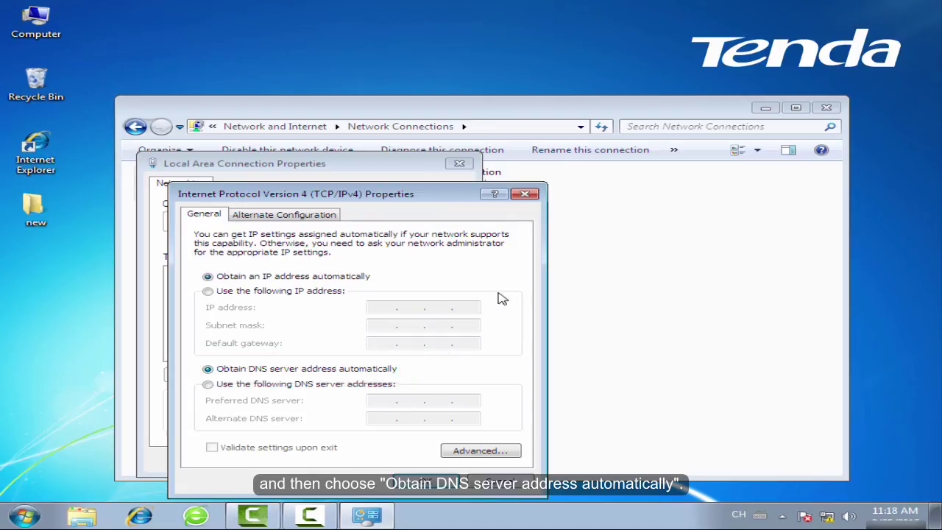
key(Return)
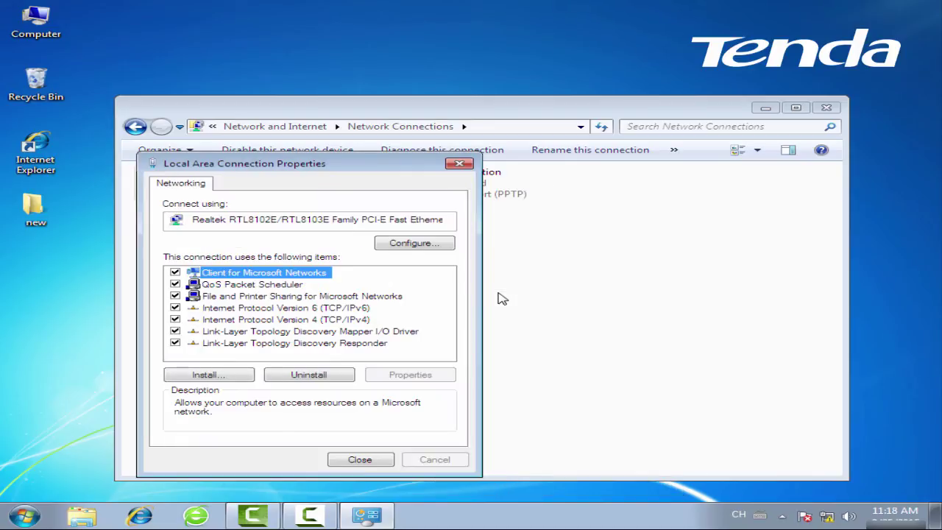
key(Return)
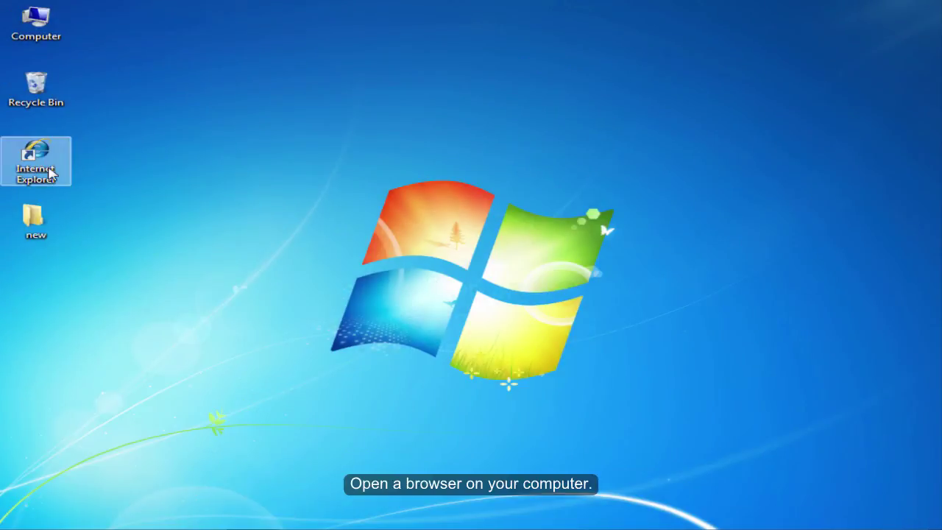
Launch Internet Explorer and load the router management page at 192.168.0.1
double_click(50, 172)
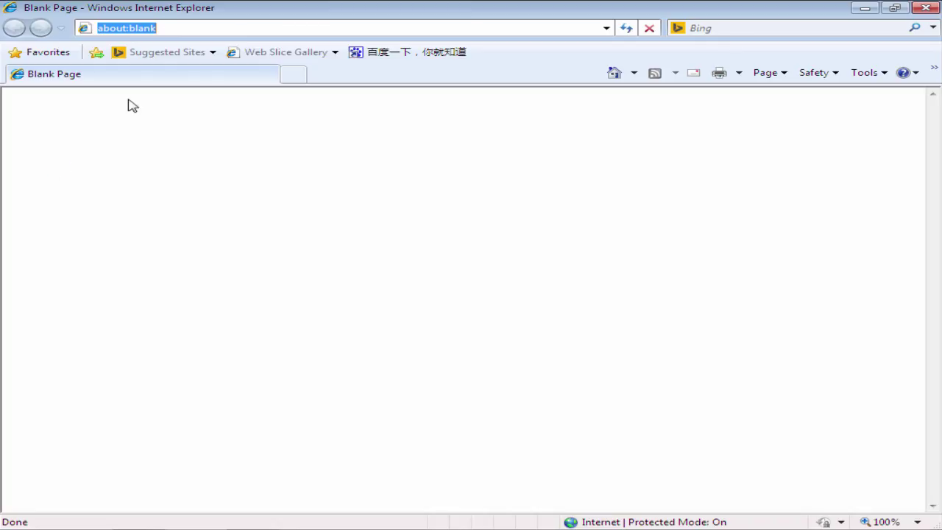
click(168, 27)
key(BackSpace)
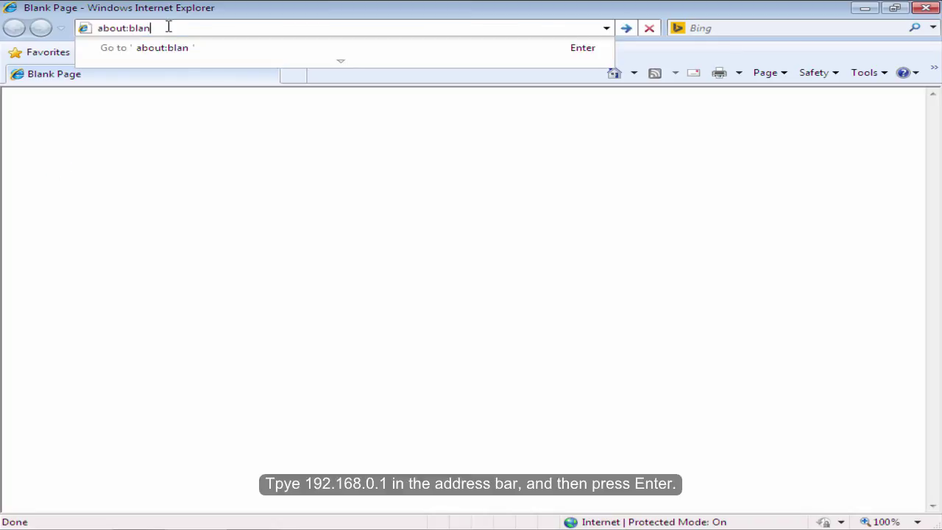
key(BackSpace)
key(BackSpace)
key(BackSpace)
key(BackSpace)
key(BackSpace)
key(BackSpace)
key(BackSpace)
key(BackSpace)
key(BackSpace)
key(BackSpace)
text(192.)
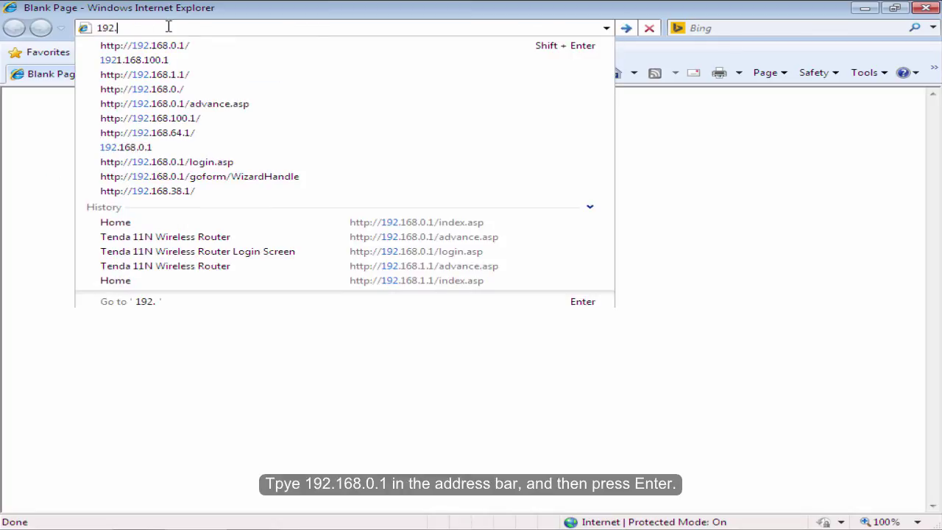
text(168.0.)
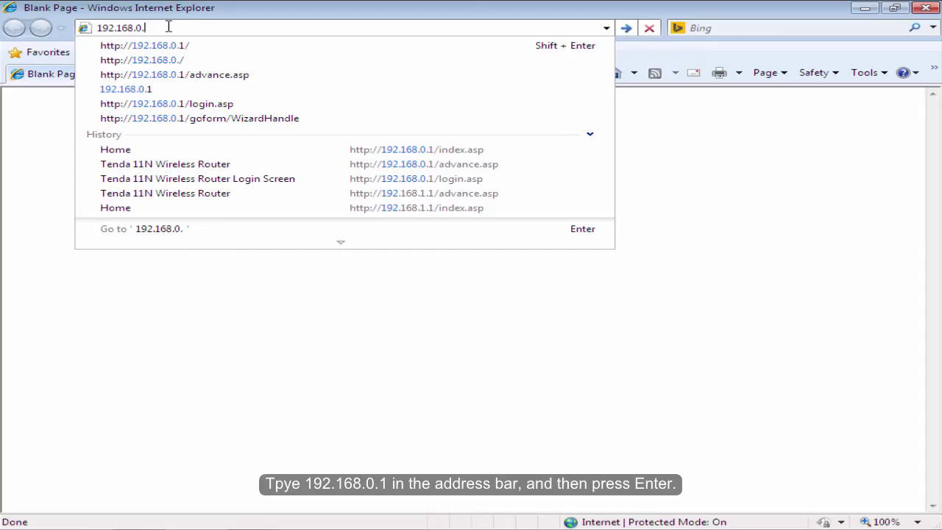
text(1)
key(Return)
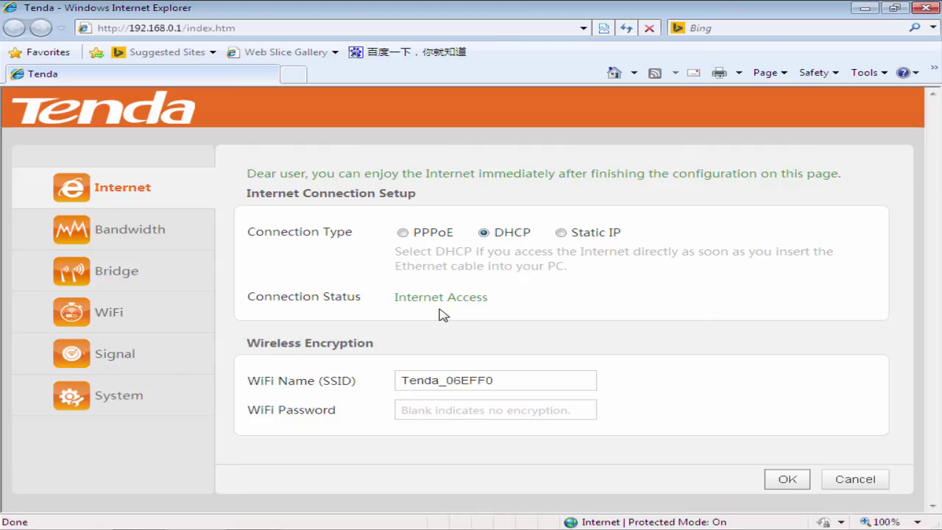
click(403, 233)
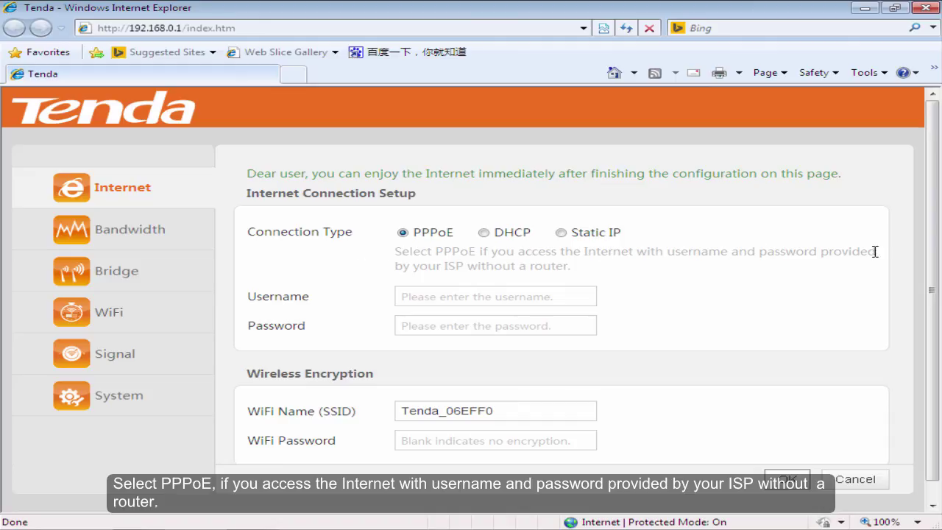
click(514, 296)
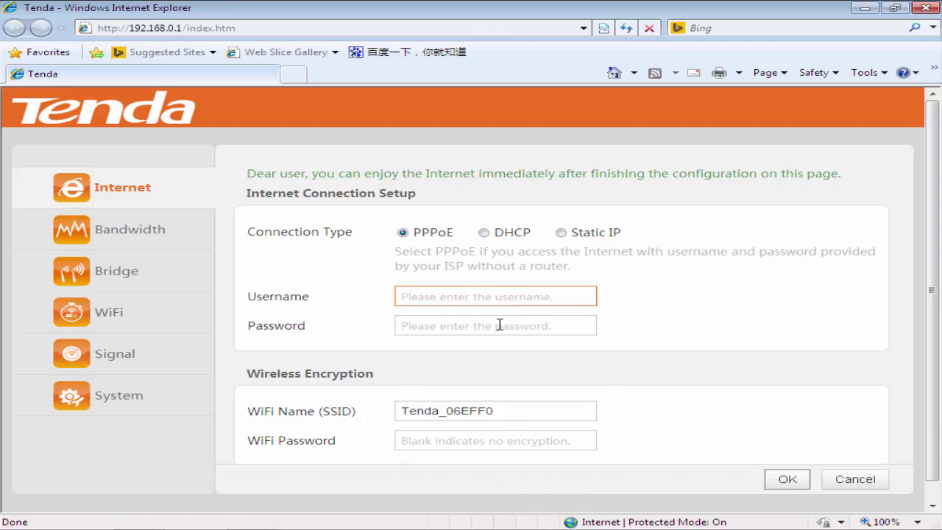
click(500, 324)
click(647, 330)
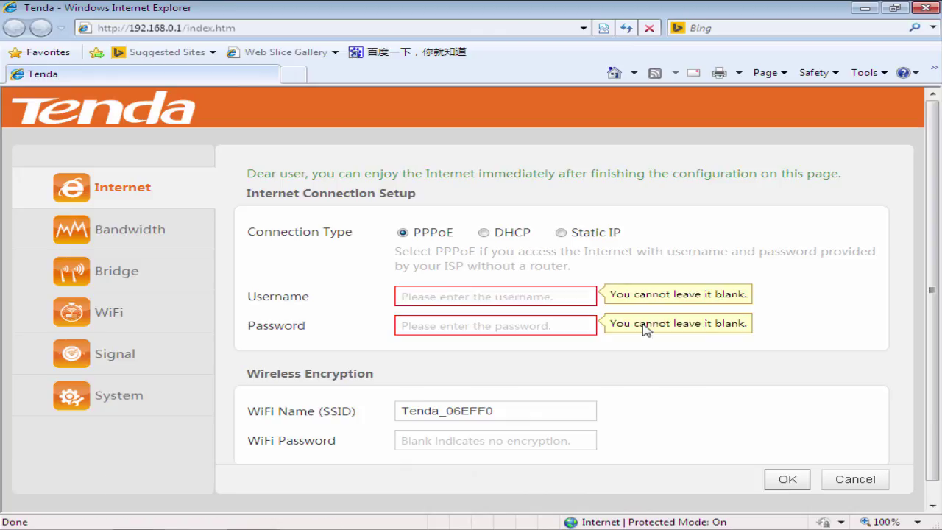
click(485, 234)
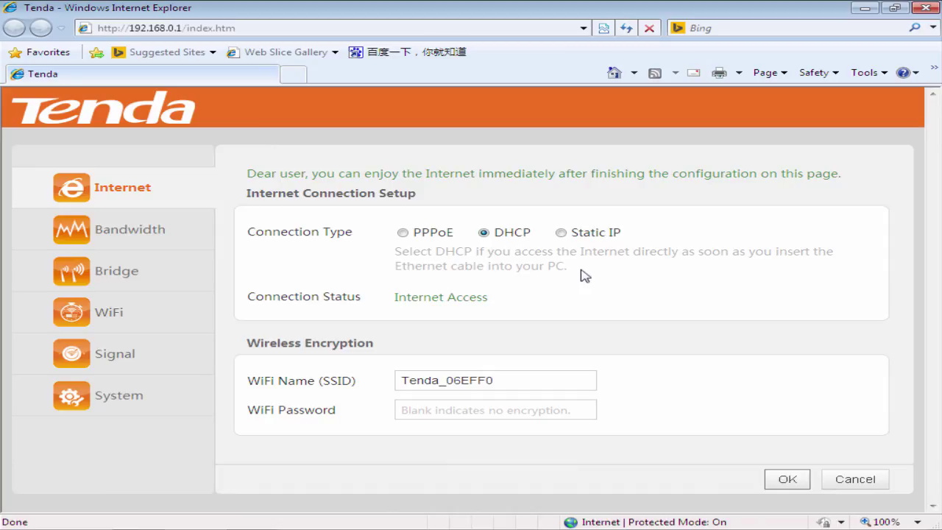
click(561, 234)
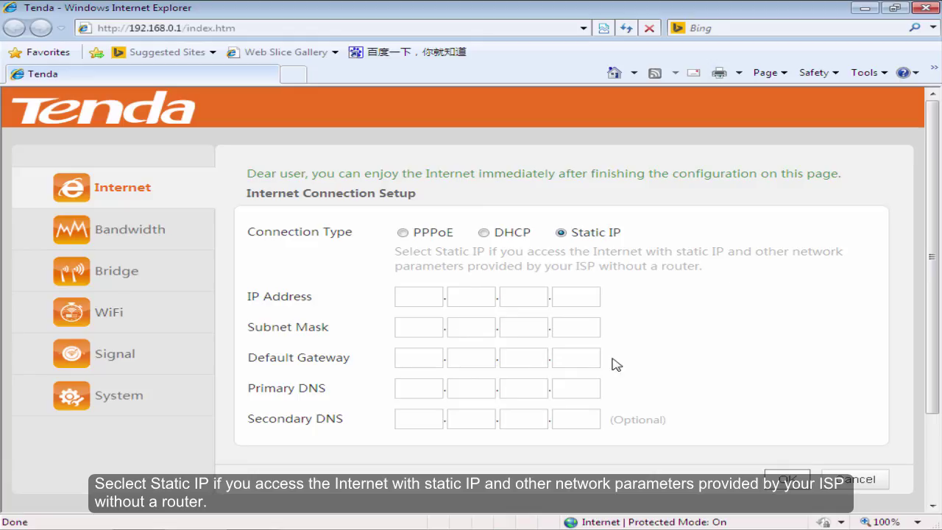
click(436, 299)
click(429, 328)
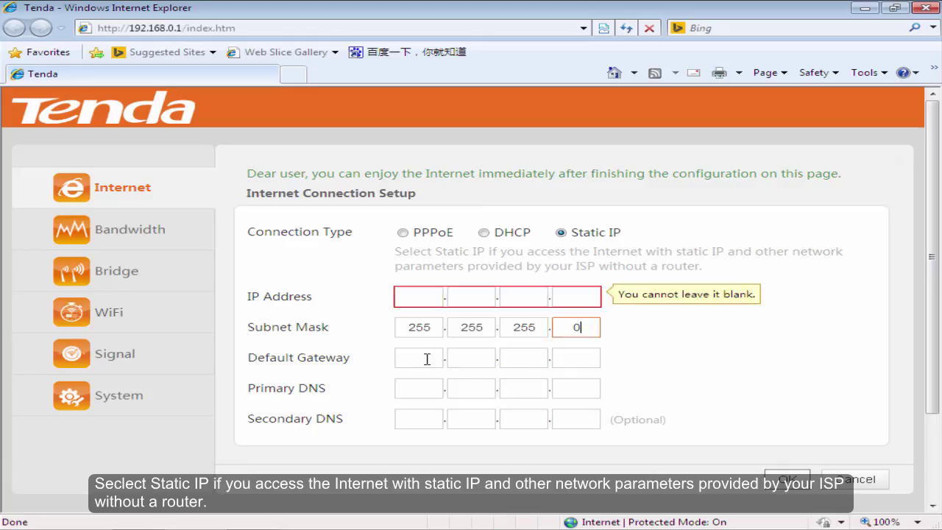
click(430, 358)
click(424, 388)
click(421, 419)
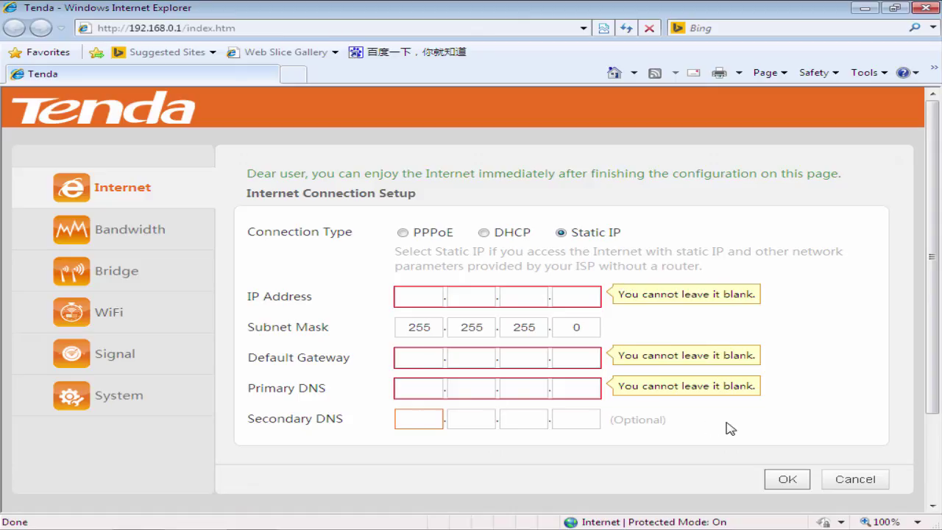
scroll(933, 269, down, 1)
scroll(934, 272, up, 1)
click(508, 240)
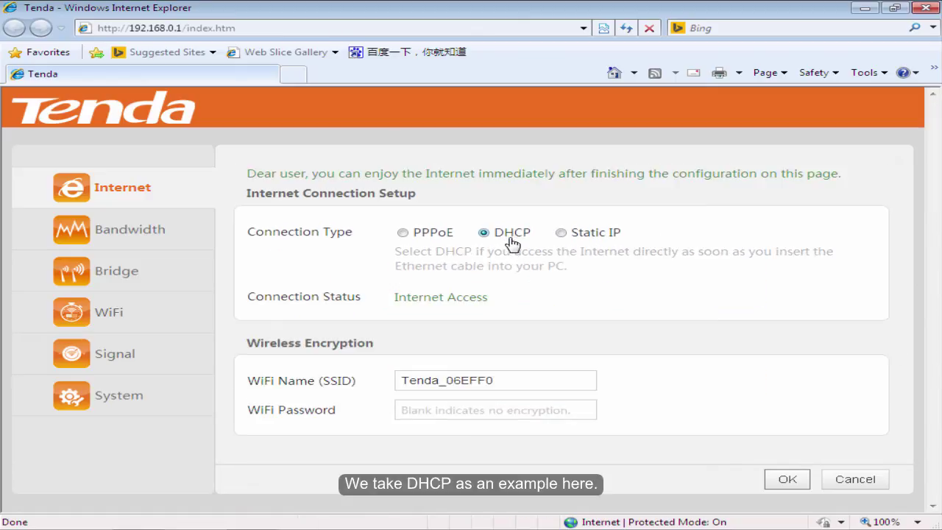
Keep the WiFi name Tenda_123, enter a new WiFi password, and save the settings
click(514, 381)
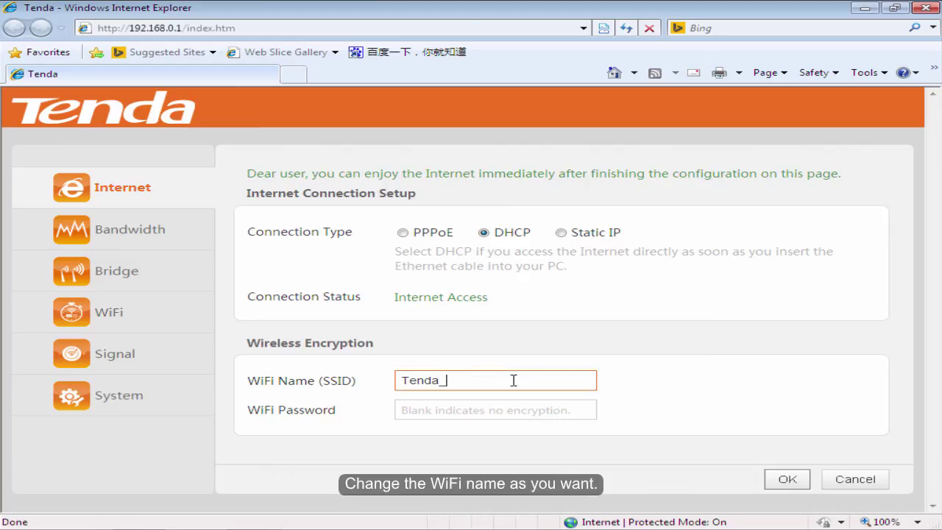
click(467, 411)
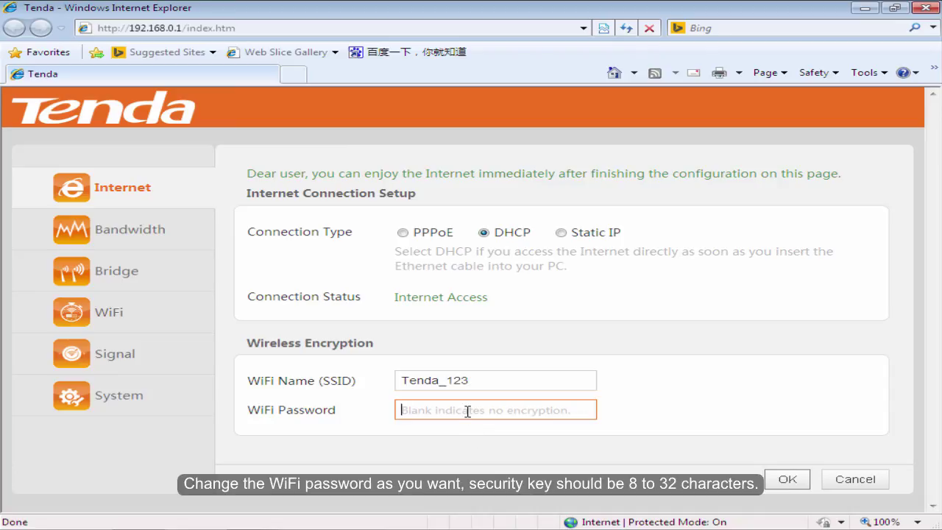
text(1)
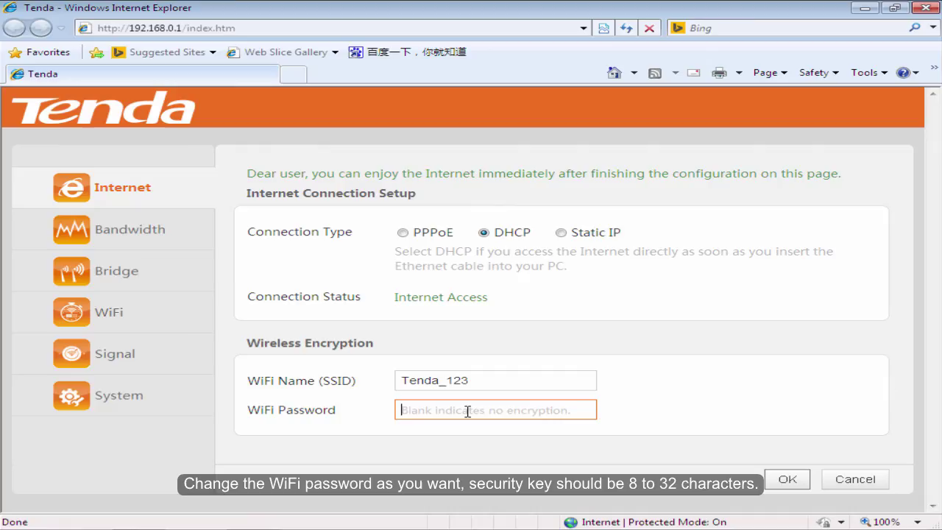
text(87654321)
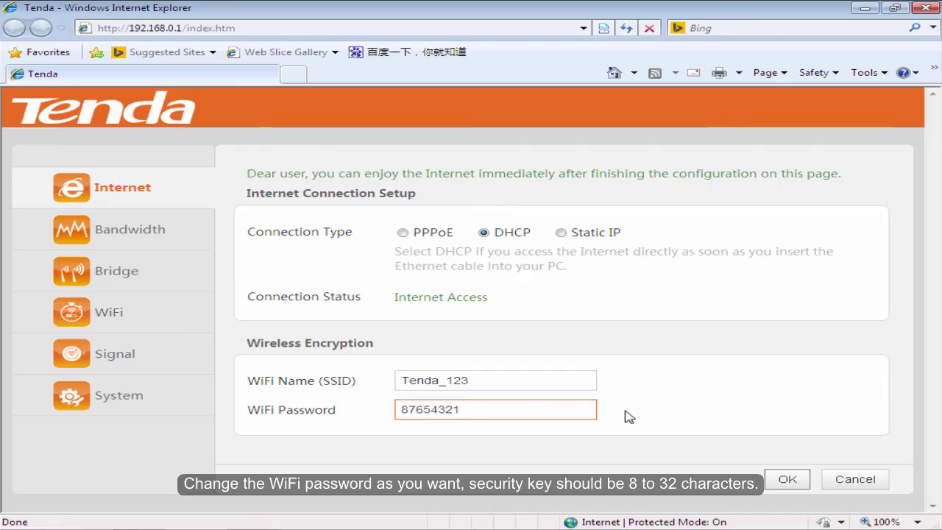
click(627, 417)
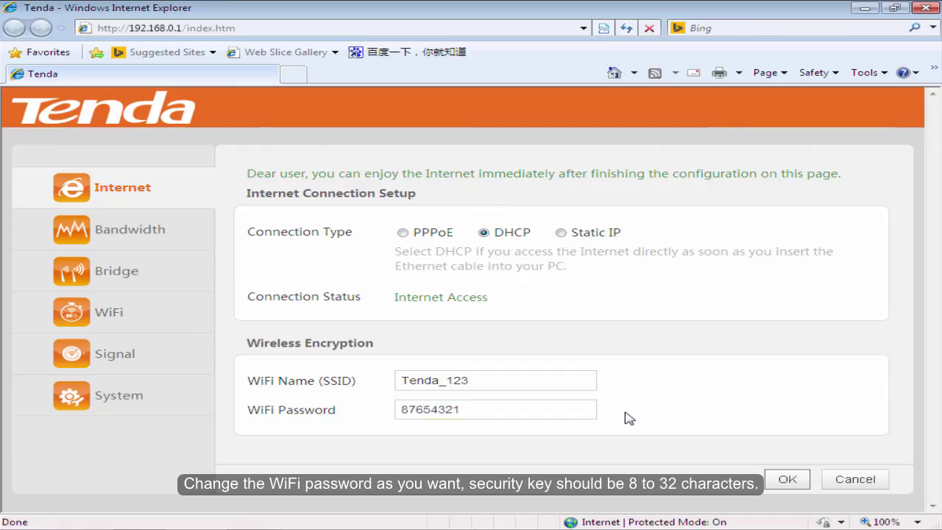
click(788, 486)
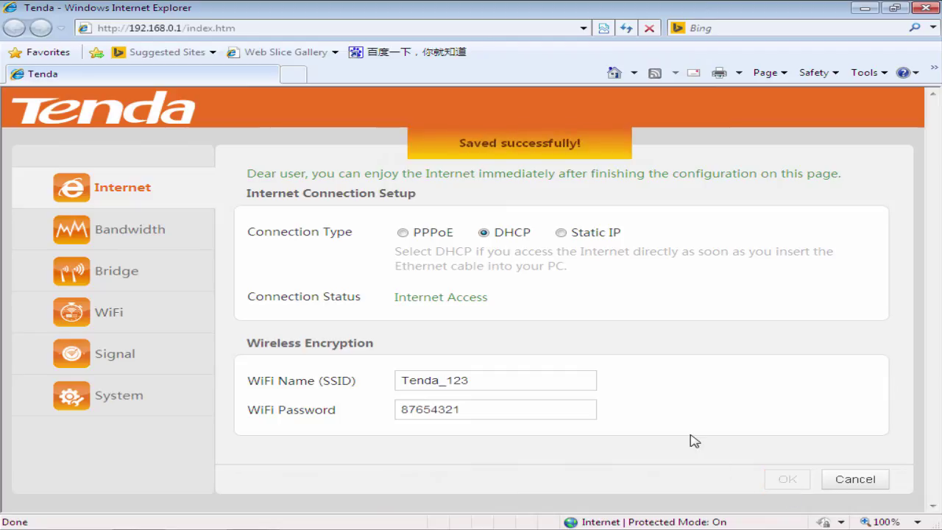